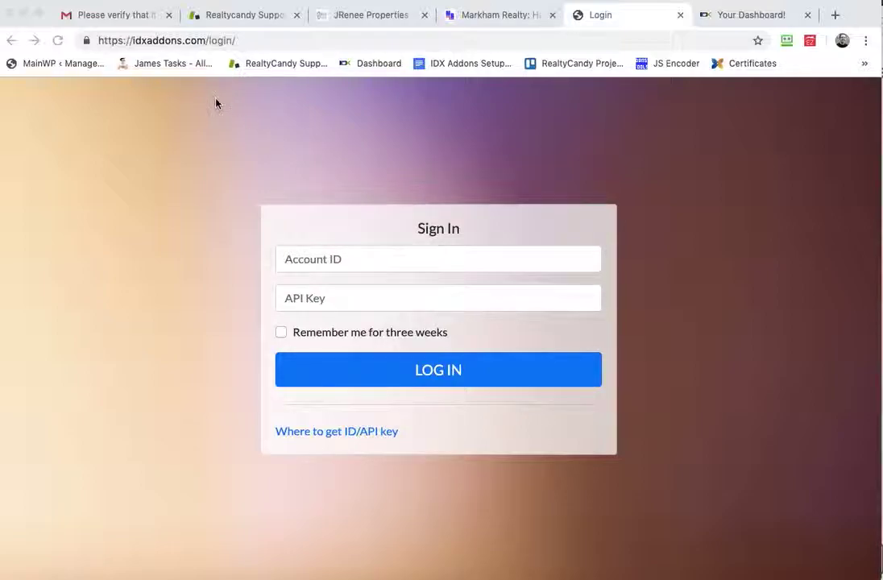
Step: Trim the login part from the page address and load the site's main address
click(209, 40)
click(209, 40)
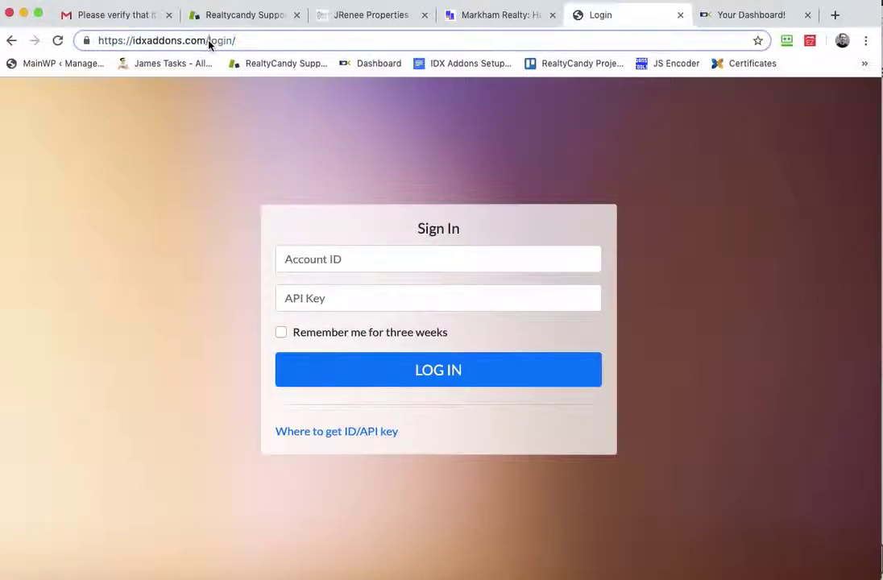
double_click(209, 40)
key(BackSpace)
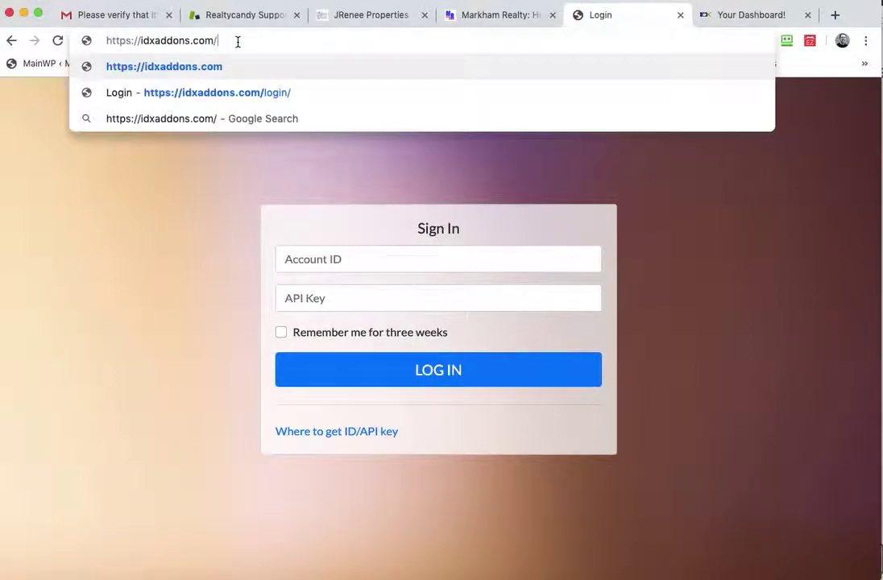
key(Return)
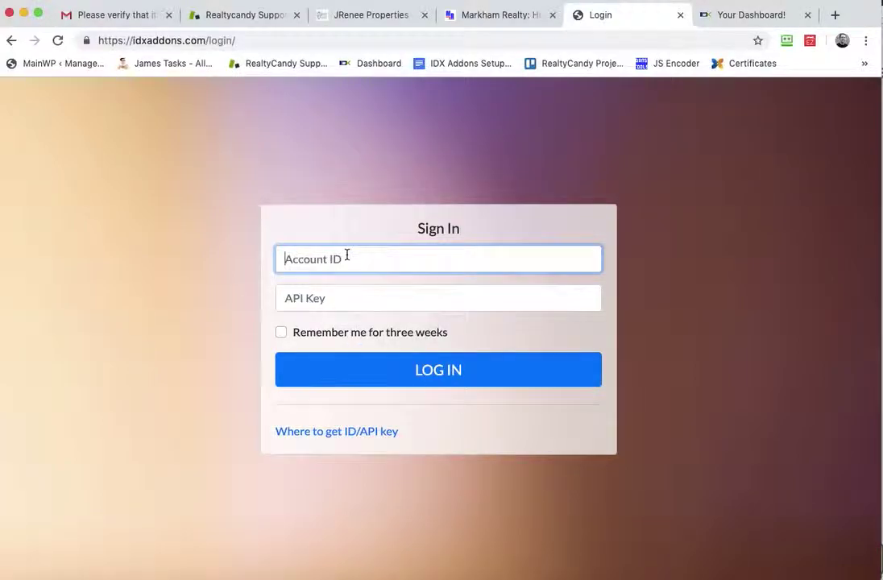
Step: Check where the ID and API key come from, then open IDX Broker's Access Control page
click(341, 433)
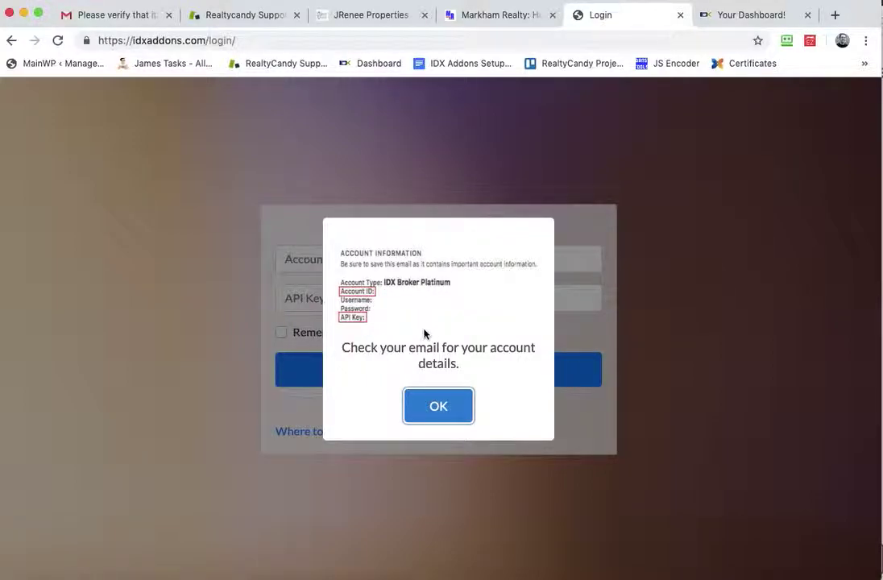
click(439, 416)
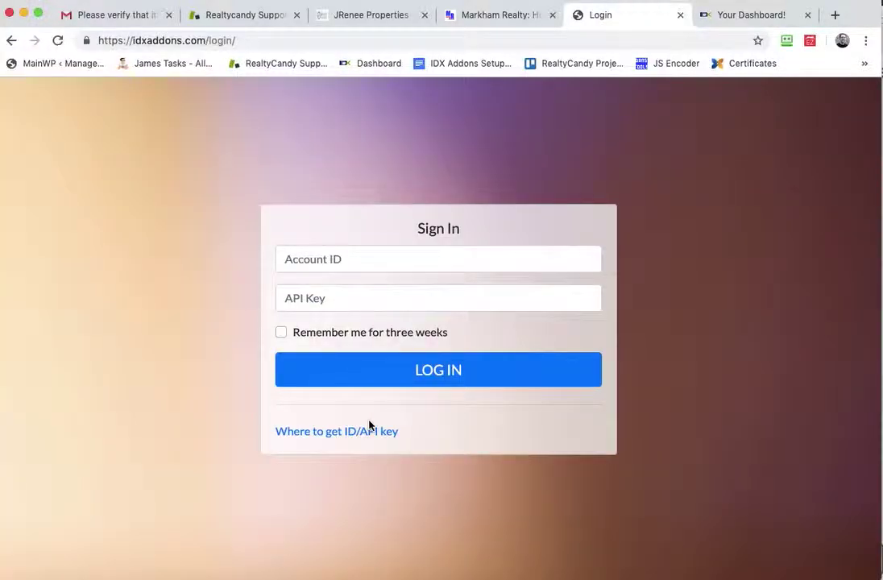
click(737, 18)
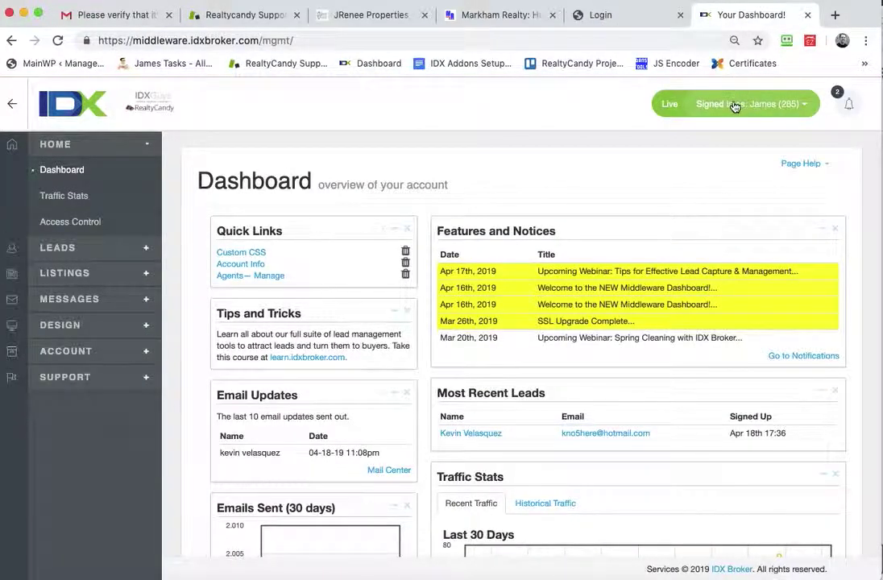
click(74, 226)
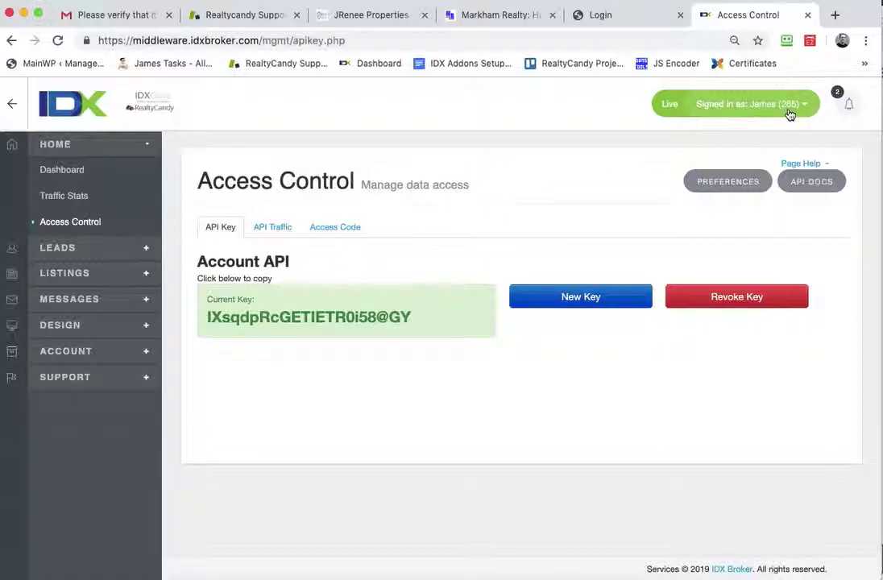
Step: Enter the account ID on the IDX Addons sign-in page
click(635, 21)
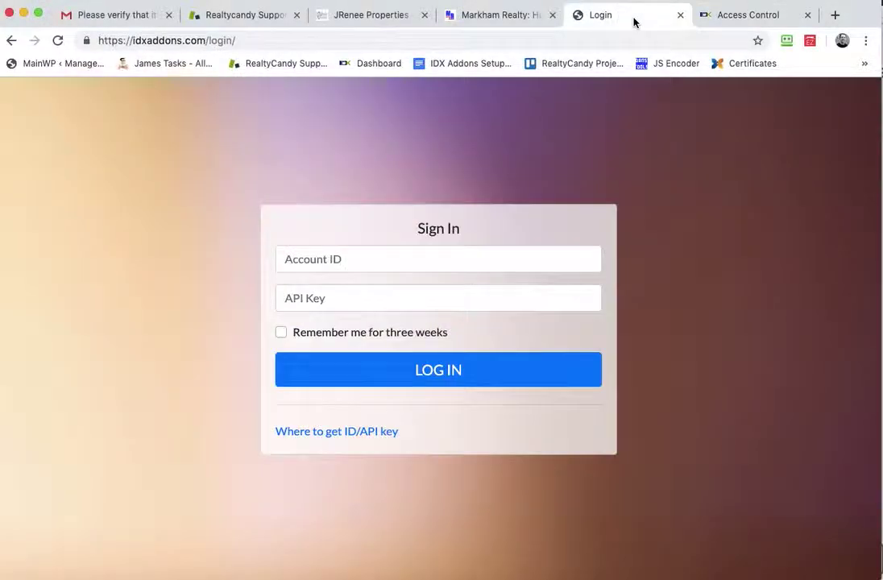
click(344, 258)
text(28)
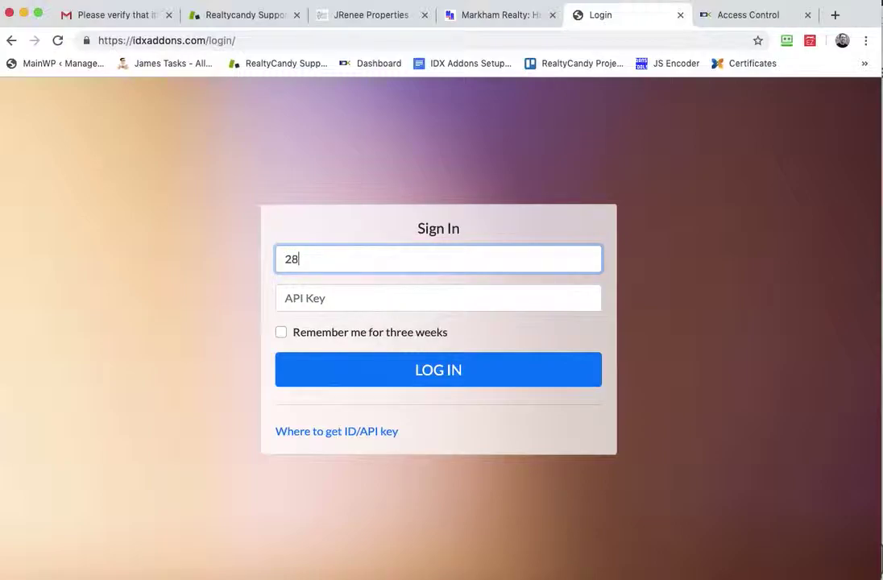
text(5)
Step: Copy the current API key from Access Control, paste it into API Key, and log in
click(331, 296)
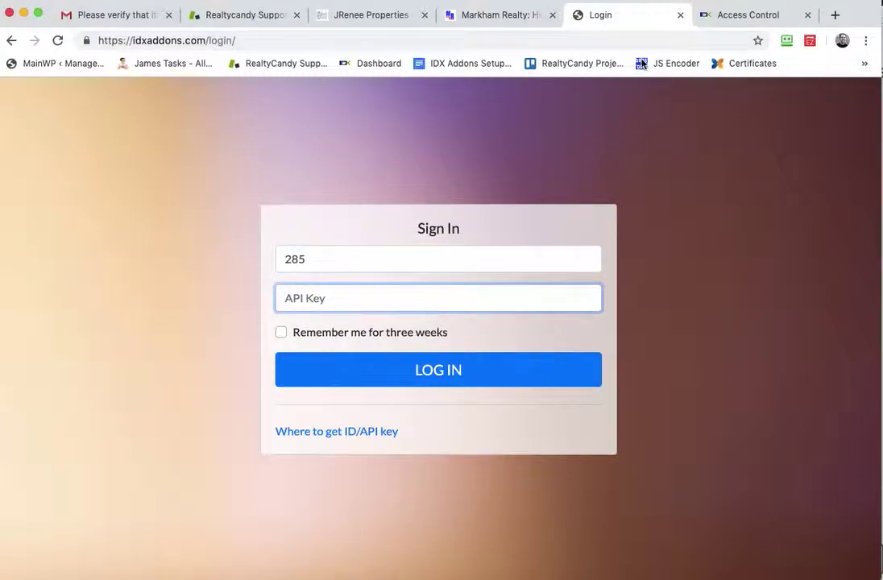
click(737, 22)
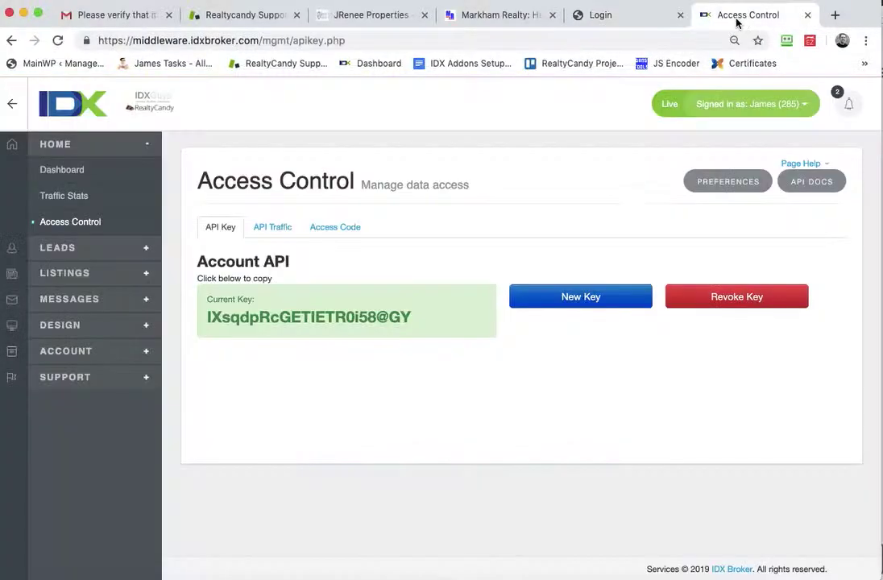
click(272, 304)
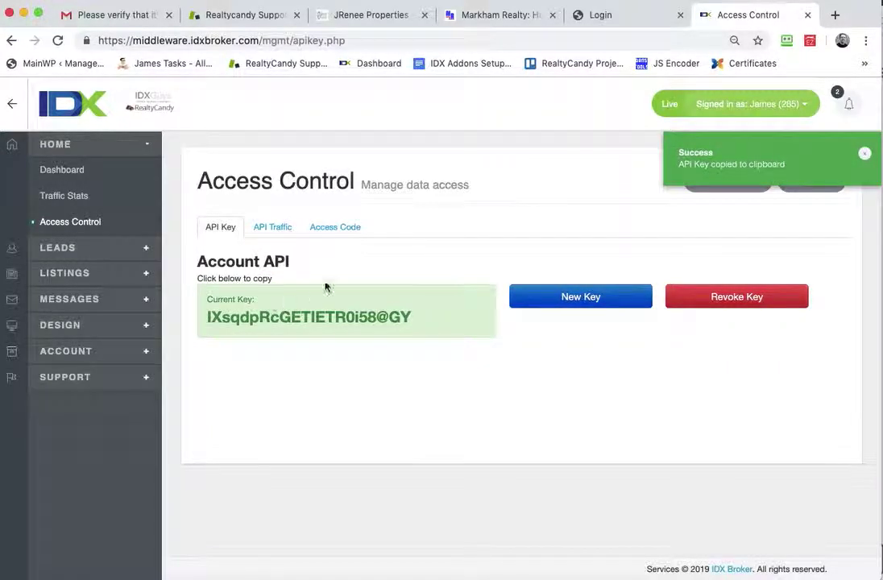
click(615, 18)
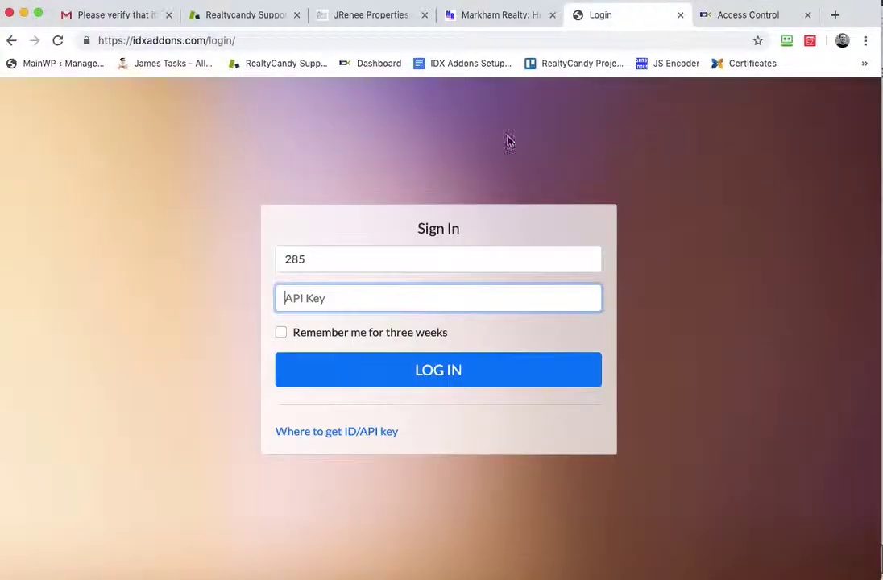
key(super+v)
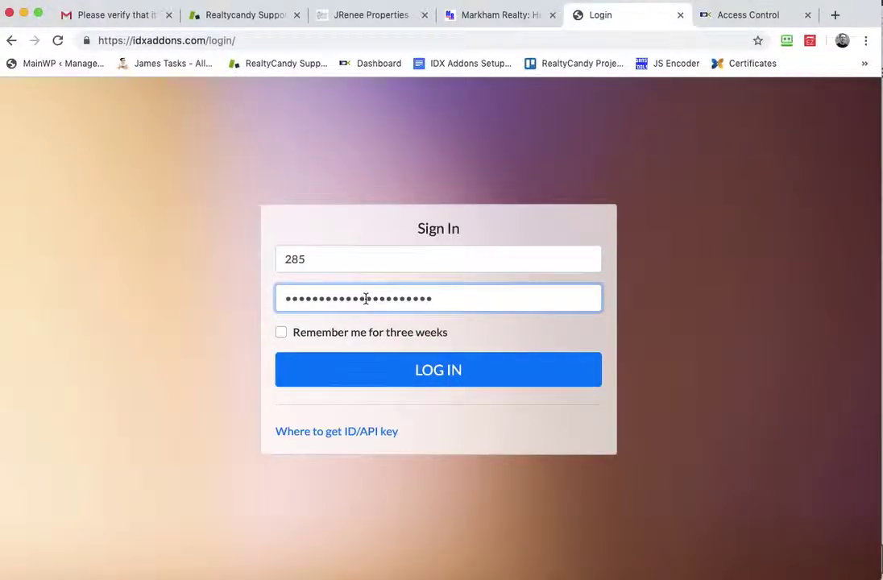
click(388, 371)
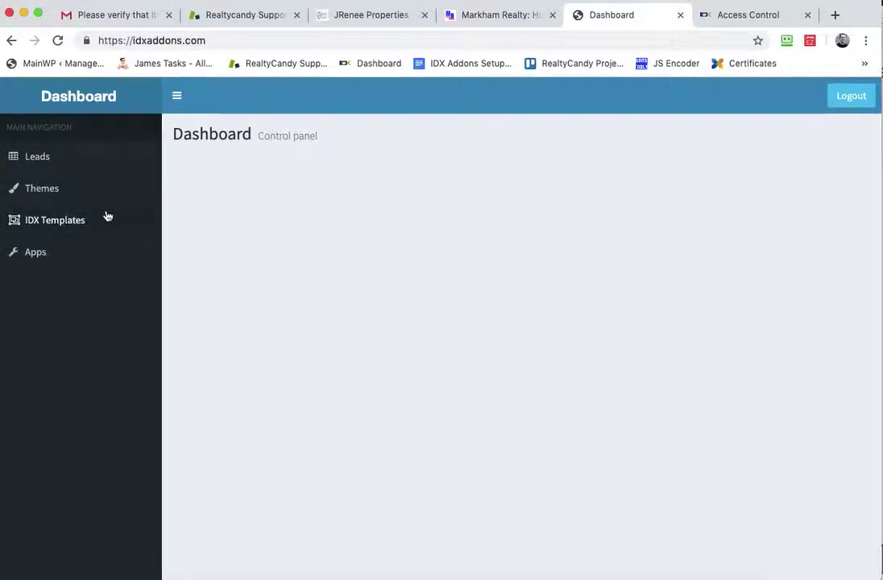
Step: Show the Leads page with the one verified lead and the CSV import form
click(111, 166)
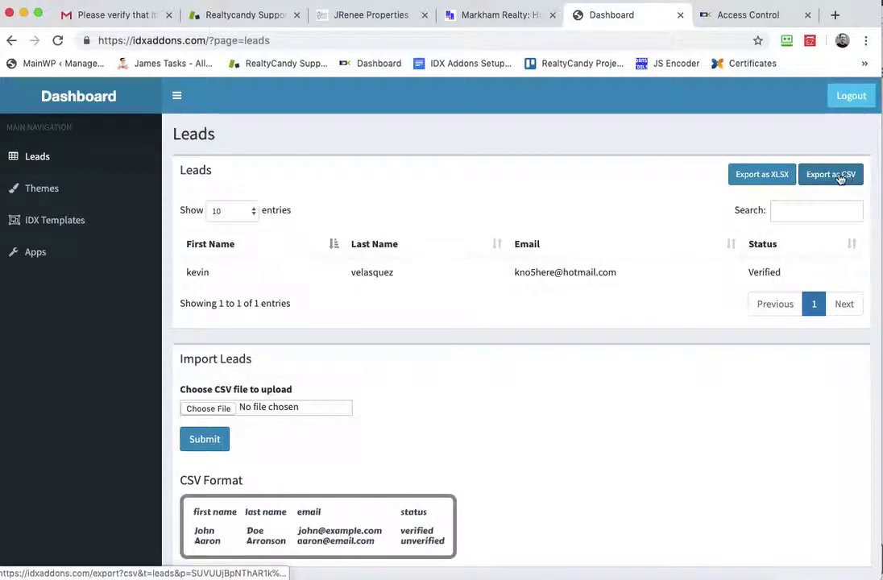
Step: View the Simply IDX Theme download overlay on Themes, then move to IDX Templates
click(59, 191)
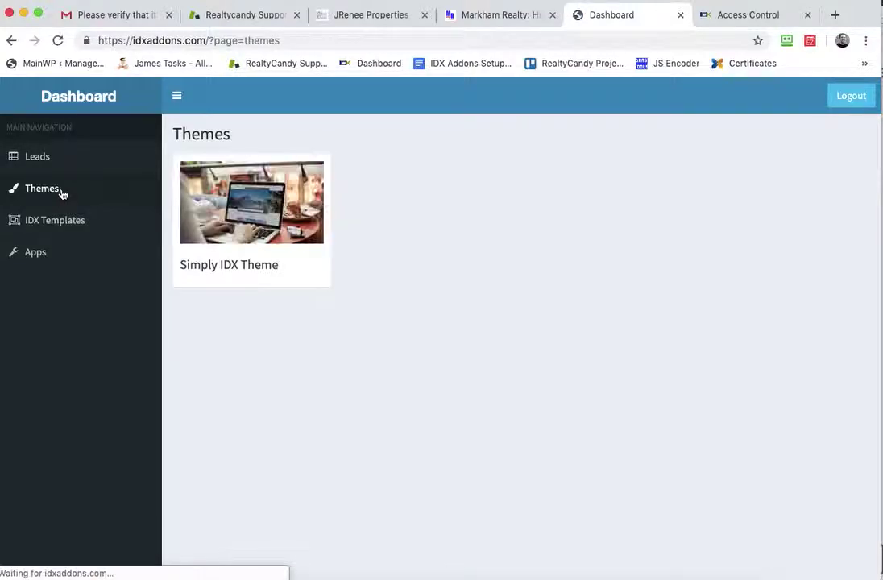
mouse_move(265, 211)
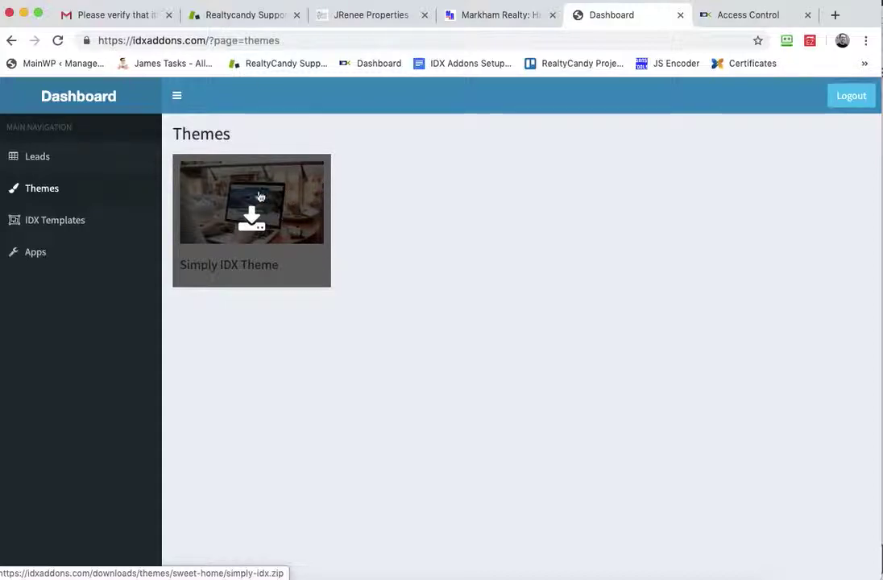
click(67, 222)
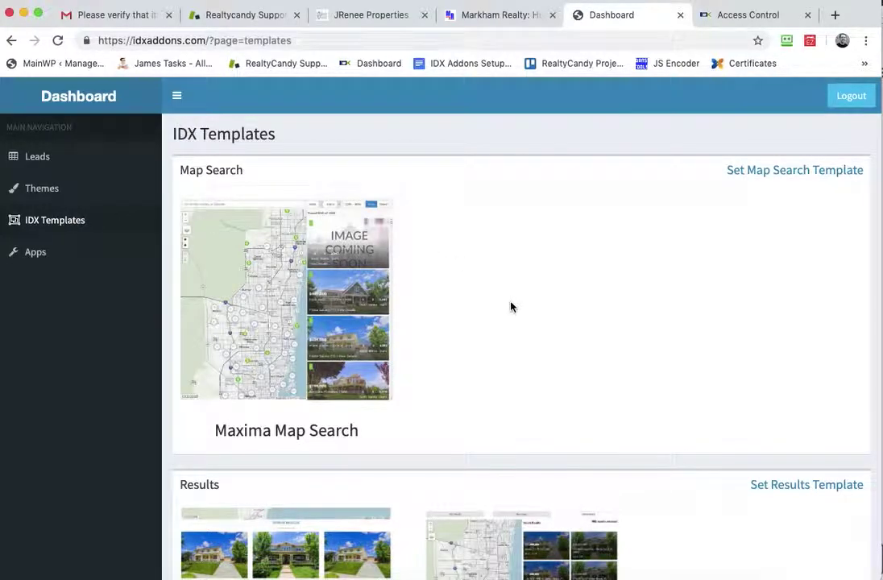
Step: Scroll through the IDX Templates options and follow the Set Map Search Template link
scroll(511, 305, down, 1)
scroll(511, 307, down, 4)
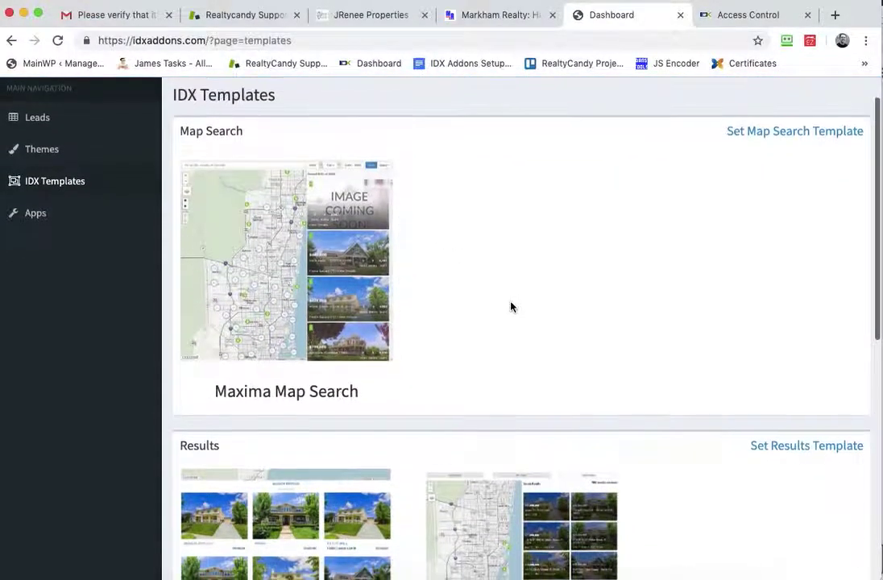
scroll(511, 307, down, 9)
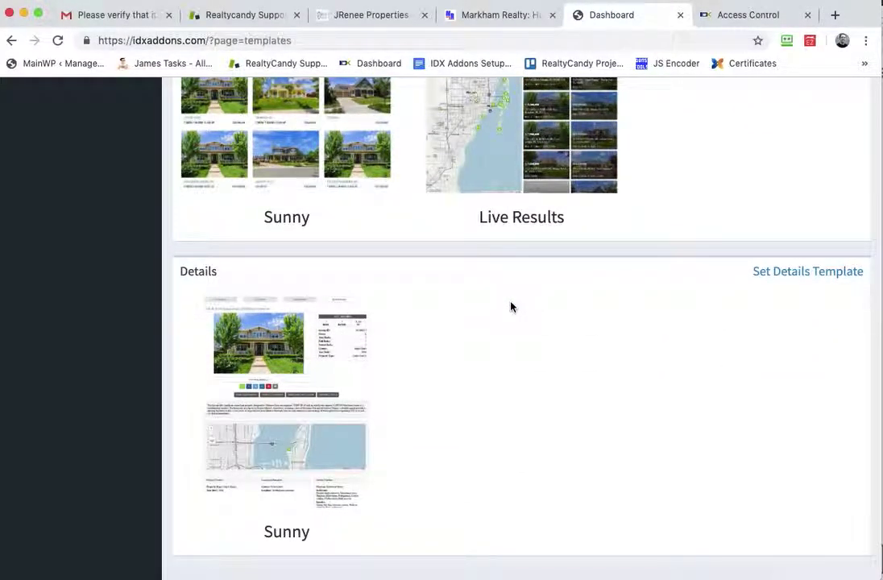
scroll(511, 307, up, 12)
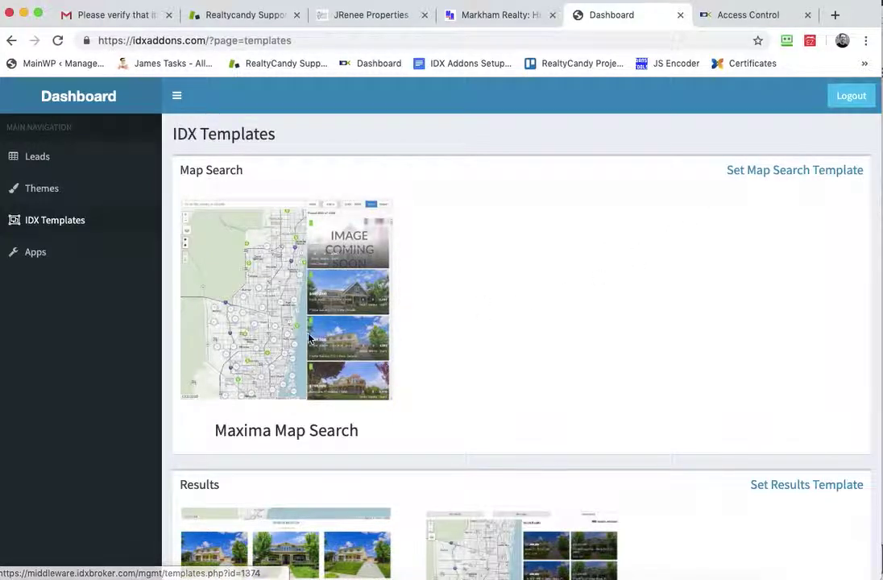
click(830, 172)
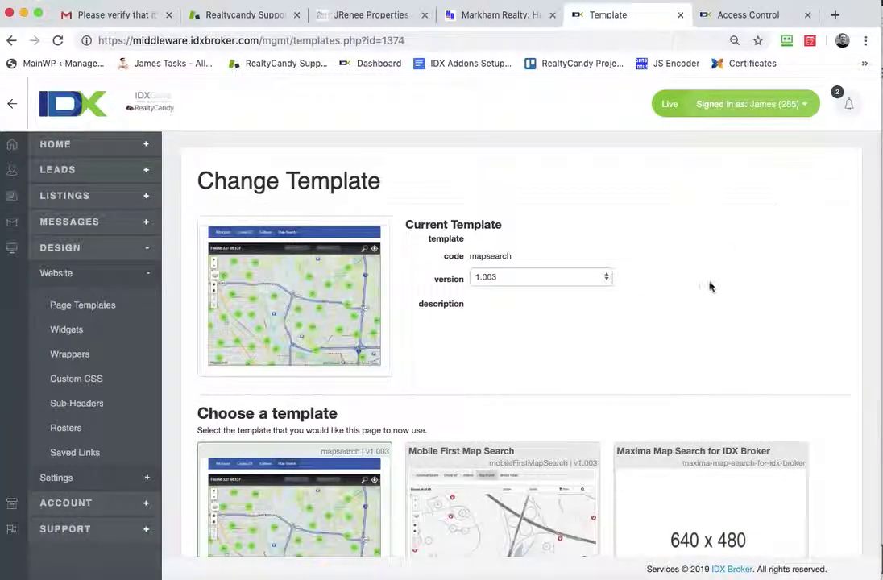
Step: Activate the Maxima Map Search for IDX Broker template in place of mapsearch
scroll(703, 302, down, 2)
scroll(705, 303, up, 2)
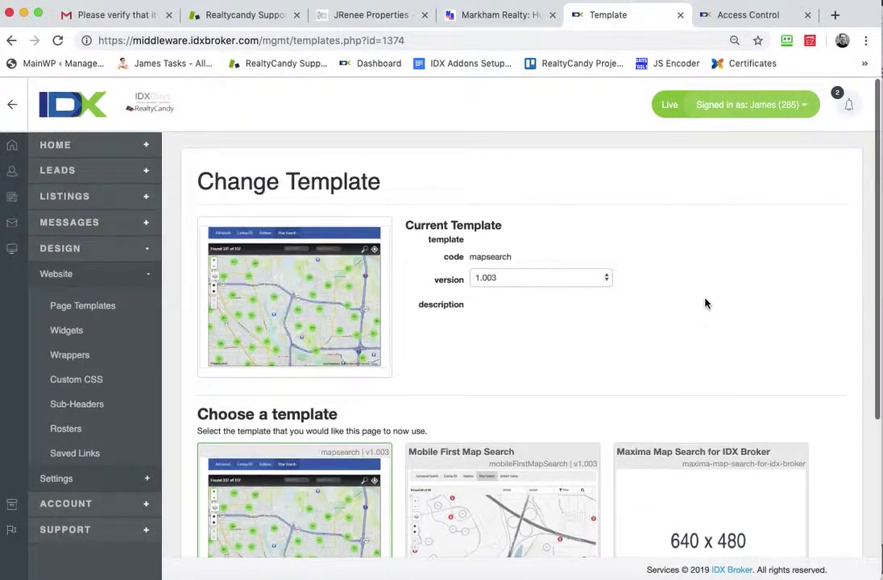
scroll(705, 303, down, 8)
scroll(706, 303, down, 2)
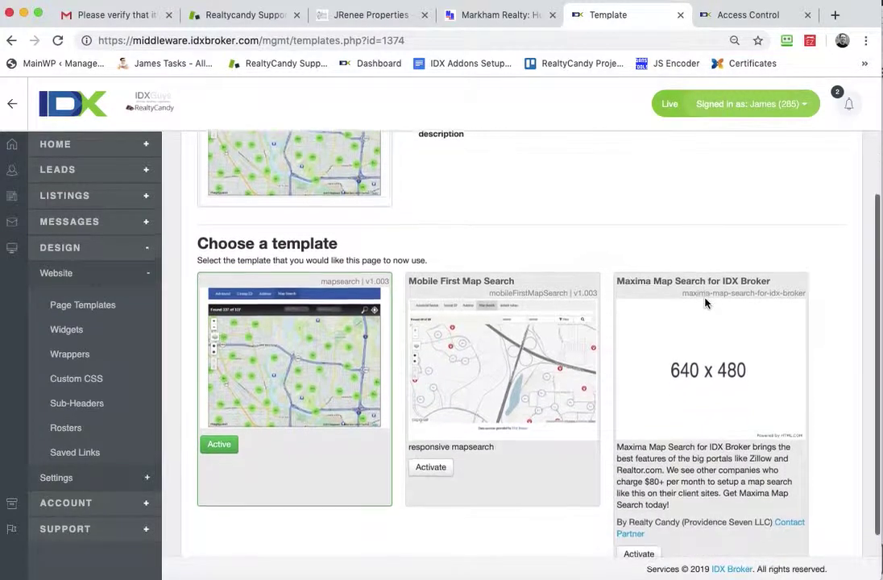
scroll(689, 438, down, 3)
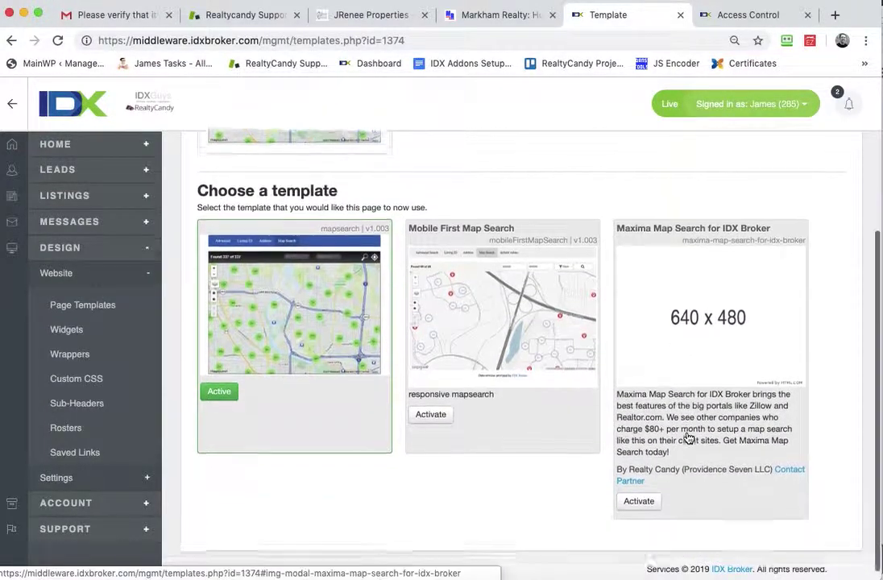
click(637, 490)
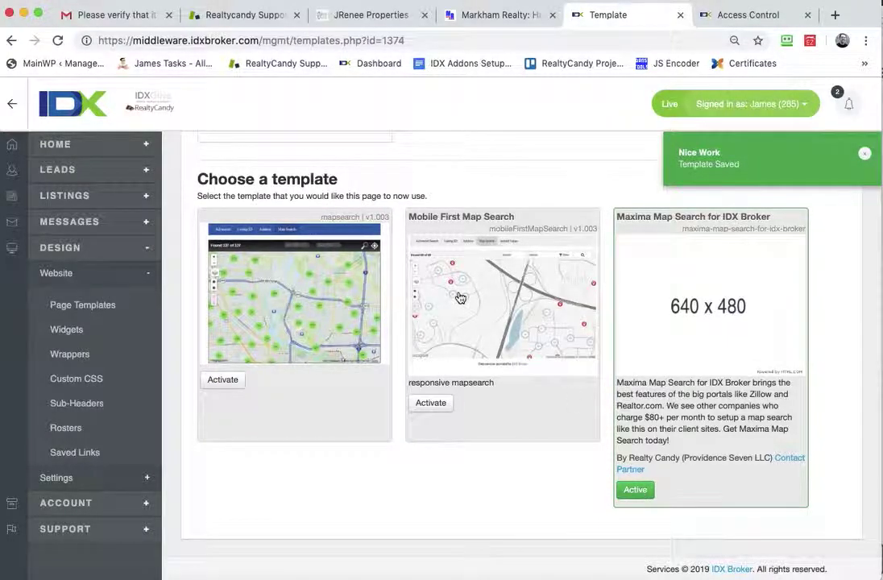
Step: Back on IDX Templates, scroll through the Sunny and Live Results templates and Sunny Details
click(11, 40)
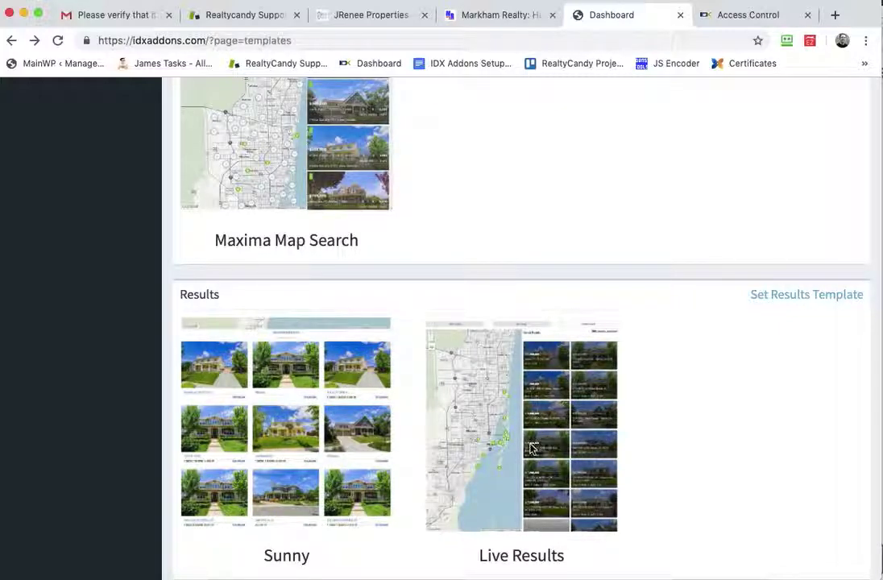
scroll(530, 448, down, 3)
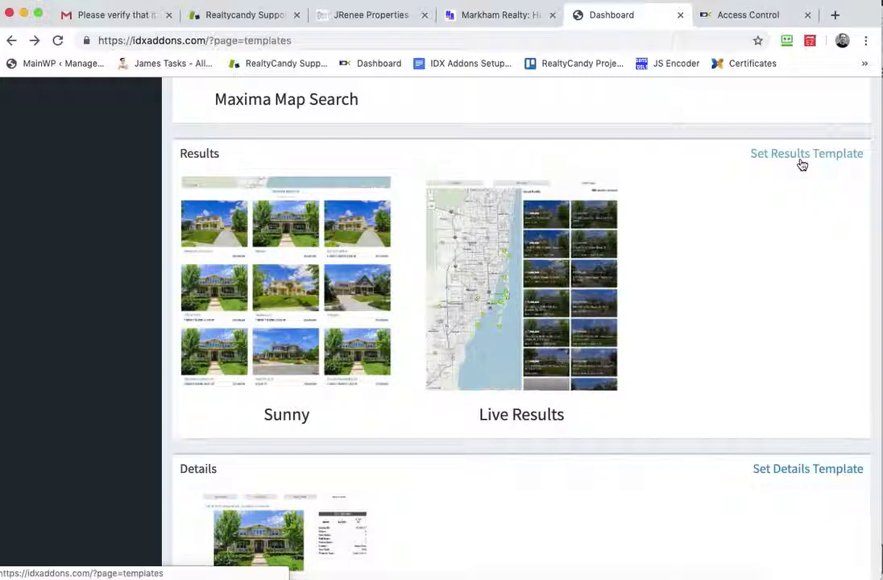
scroll(667, 384, down, 4)
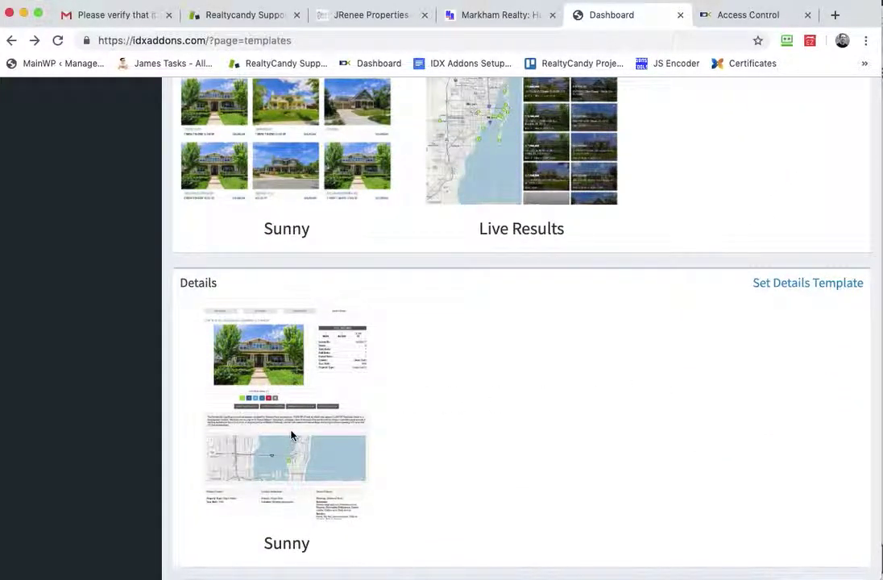
scroll(275, 378, up, 10)
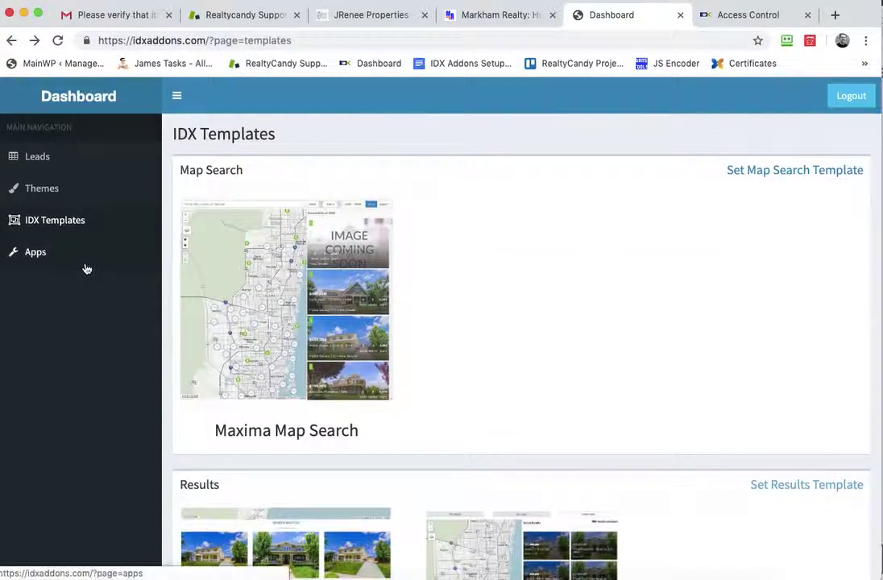
Step: From Apps, view Data Graph Lite's description, screenshots and video, then go to Saved Link Generator
click(67, 265)
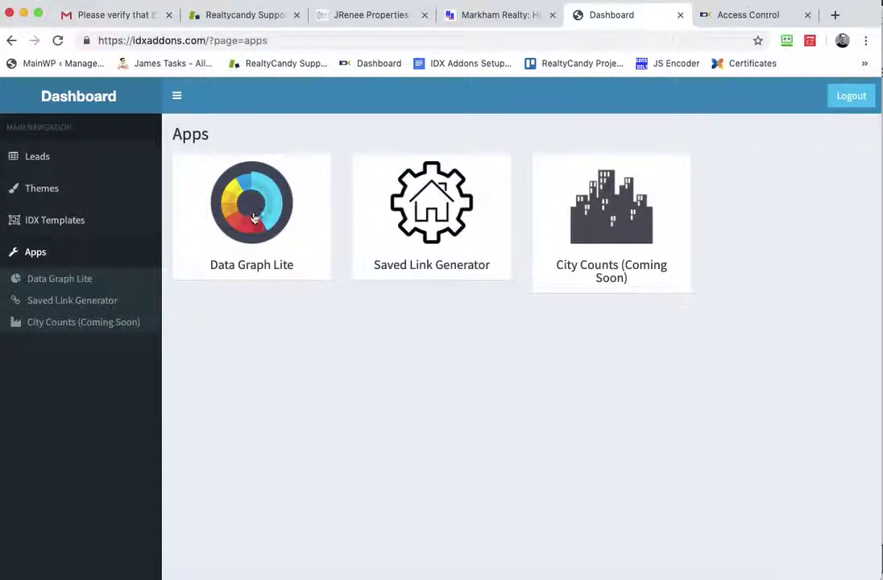
click(290, 238)
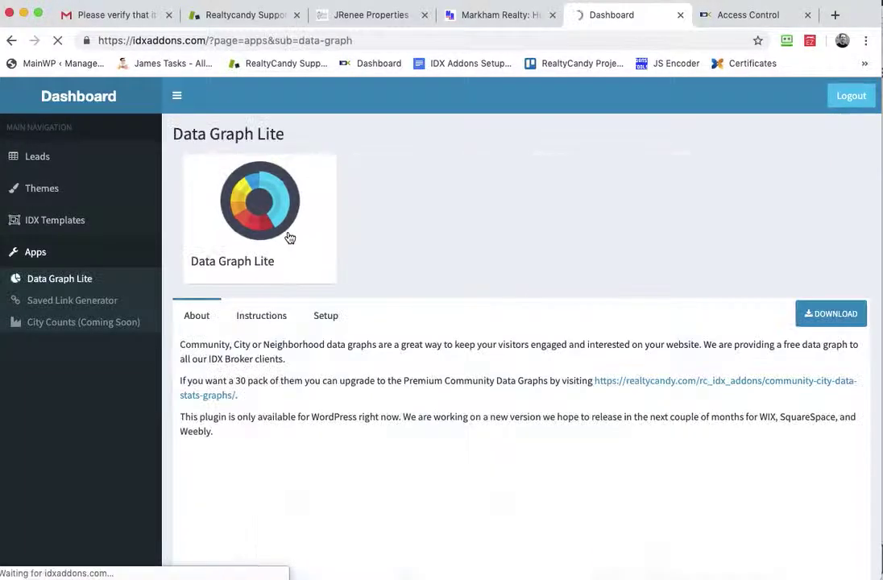
scroll(339, 343, down, 3)
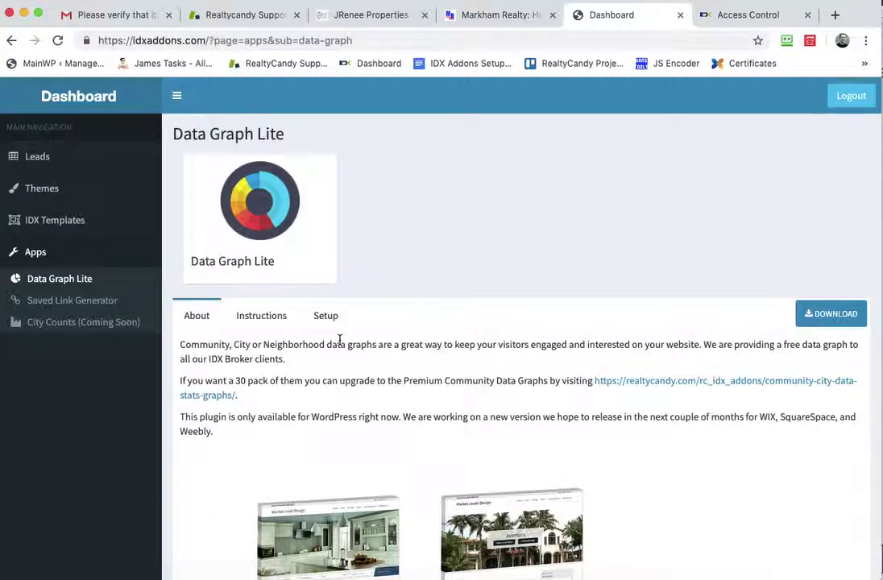
scroll(339, 345, down, 5)
scroll(336, 411, down, 3)
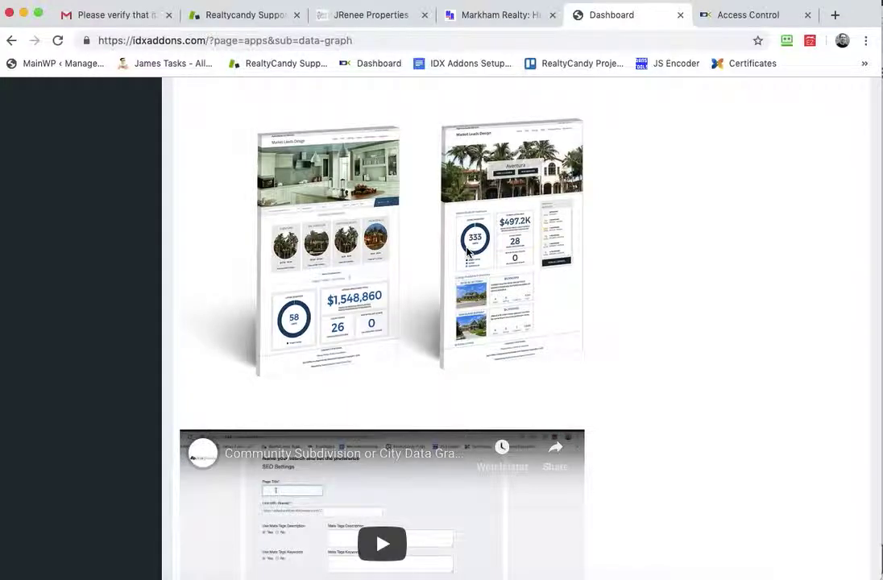
scroll(483, 274, up, 5)
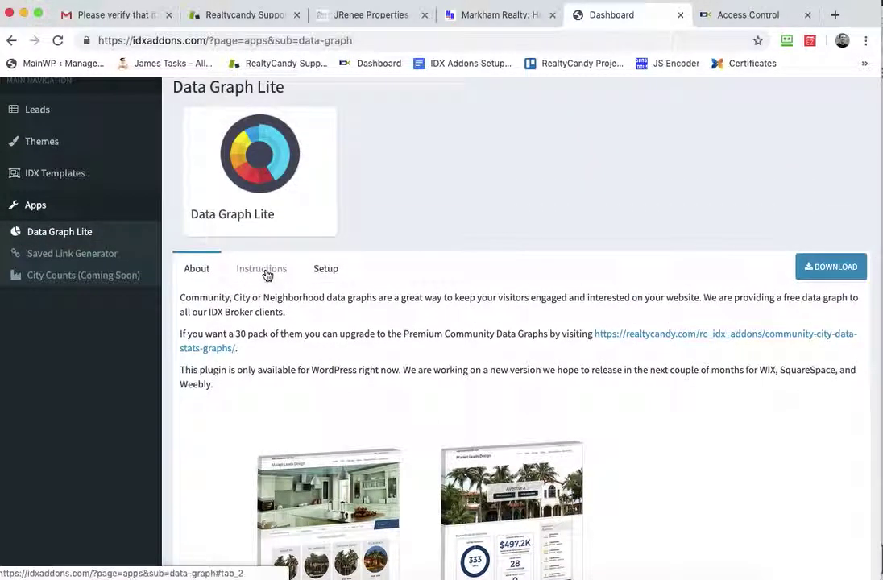
scroll(266, 274, up, 2)
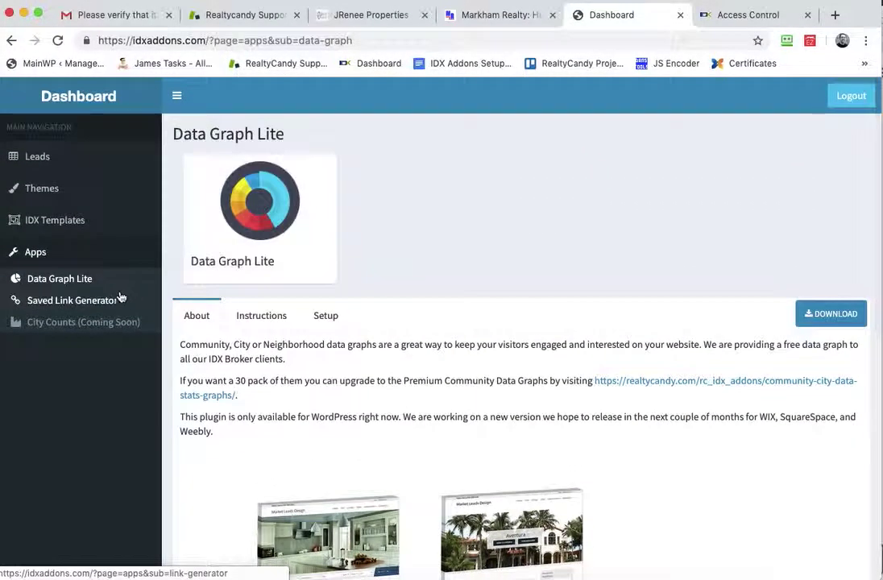
mouse_move(270, 229)
click(93, 303)
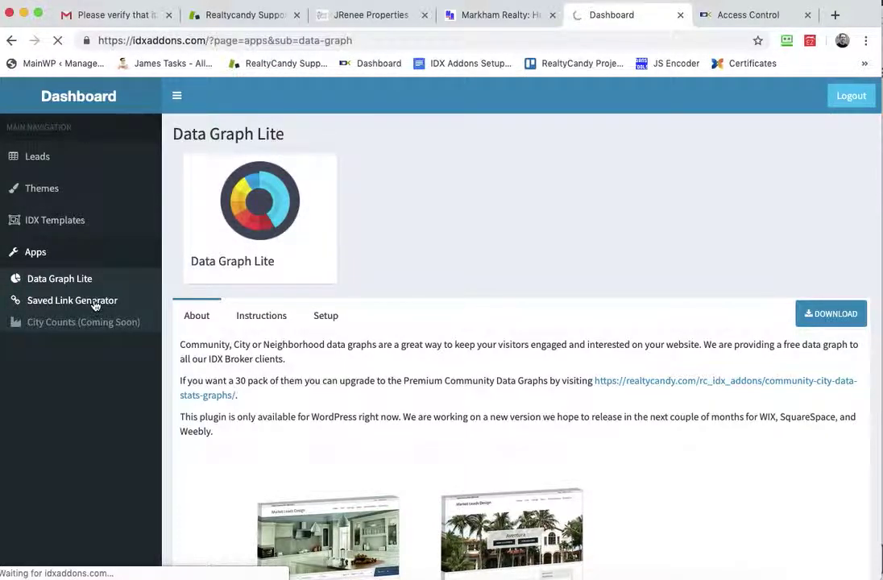
Step: Scroll through the empty Saved Link Generator form, its tags, and the Logs and Saved Links sections
scroll(326, 300, up, 3)
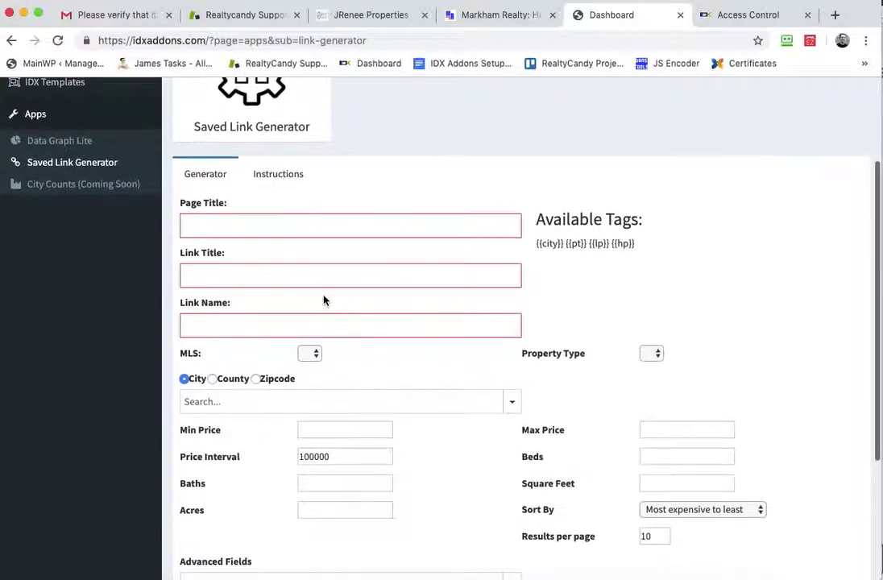
scroll(324, 299, up, 2)
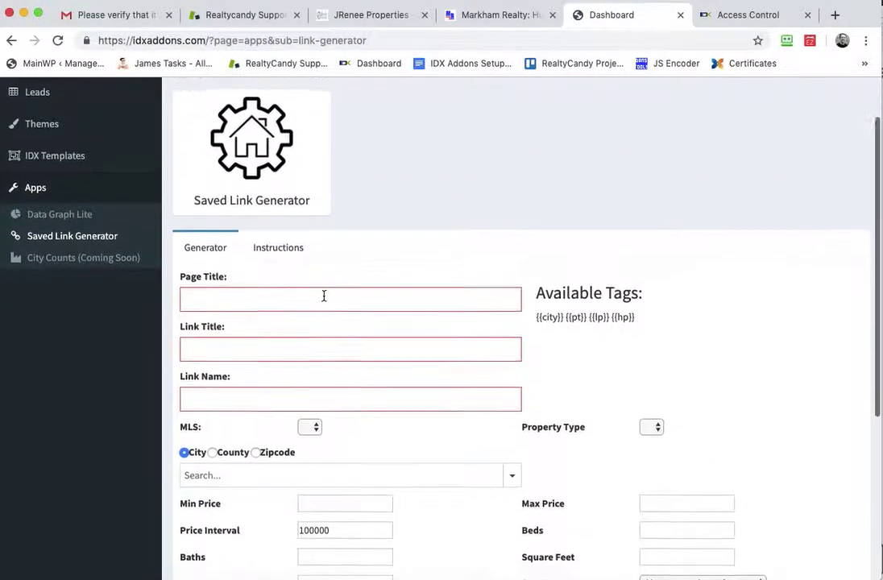
scroll(324, 299, down, 5)
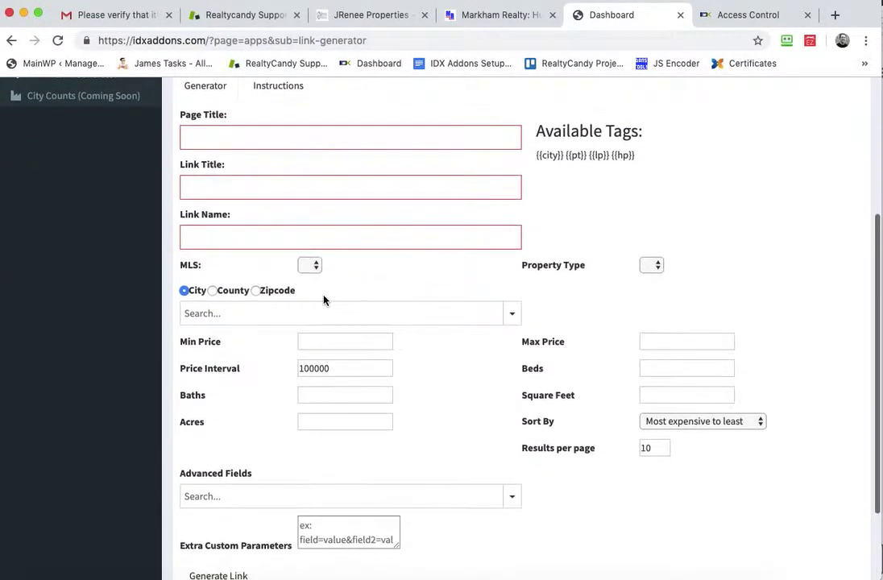
scroll(324, 300, down, 3)
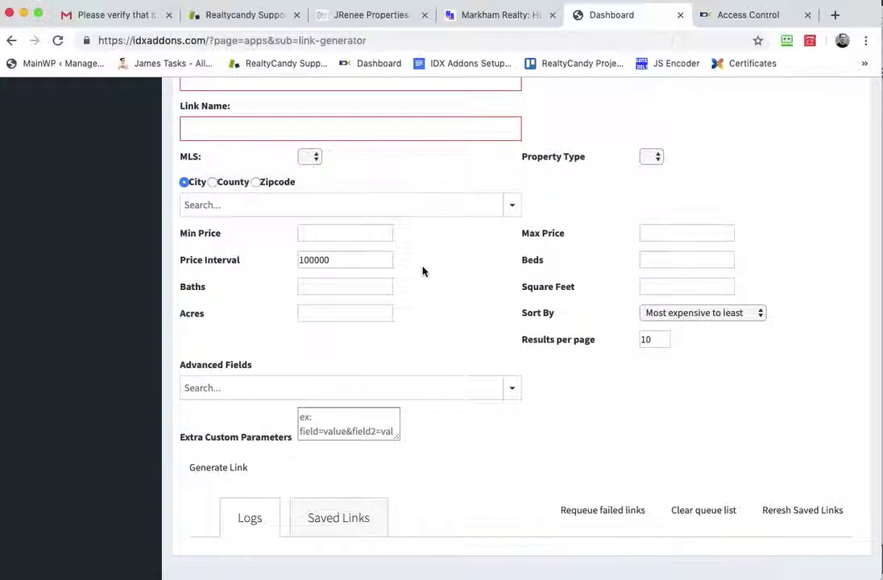
scroll(422, 272, up, 10)
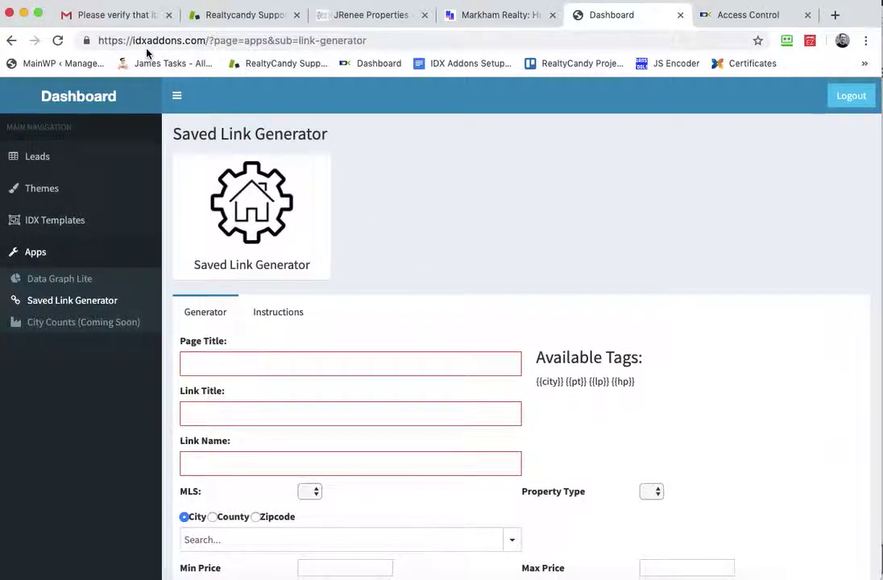